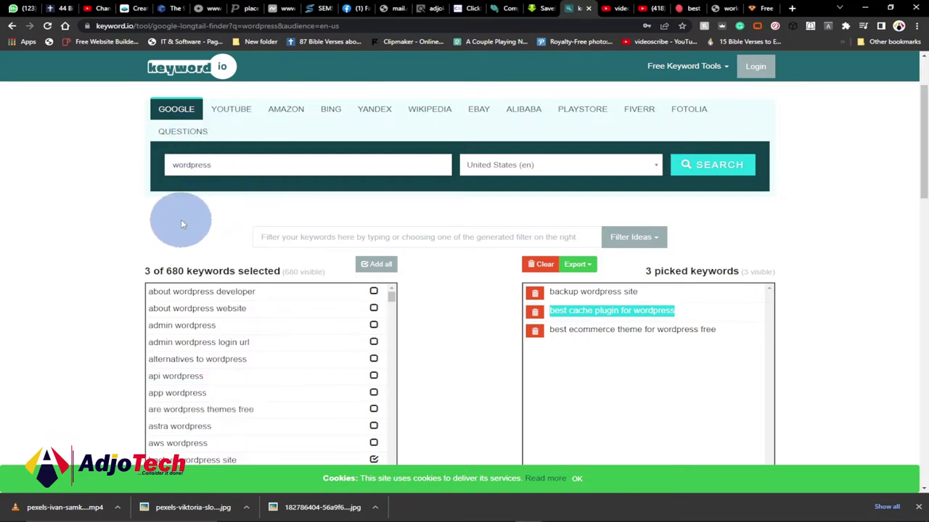
- Replace the search term 'wordpress' with 'youtube' and run a Google long-tail keyword search
{"action": "scroll", "coordinate": [181, 221], "scroll_direction": "down", "scroll_amount": 2}
{"action": "scroll", "coordinate": [185, 167], "scroll_direction": "up", "scroll_amount": 2}
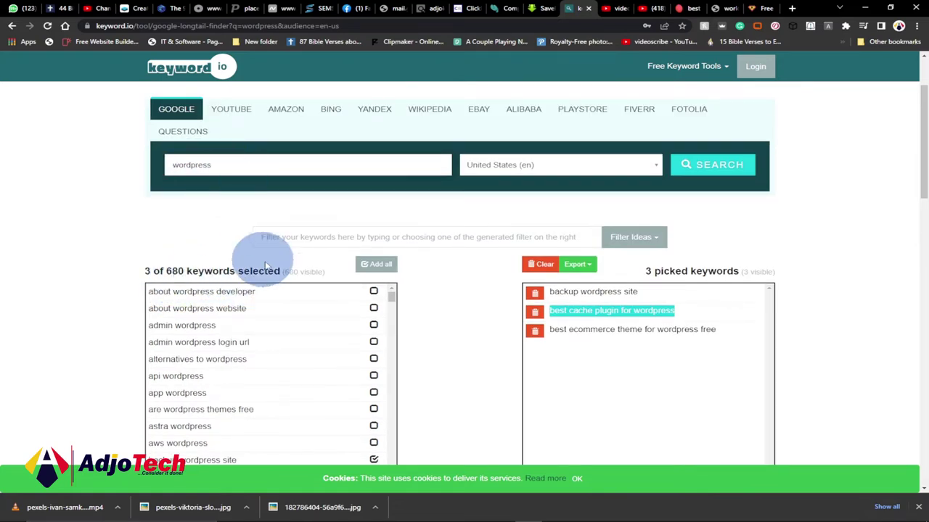
{"action": "scroll", "coordinate": [264, 265], "scroll_direction": "down", "scroll_amount": 3}
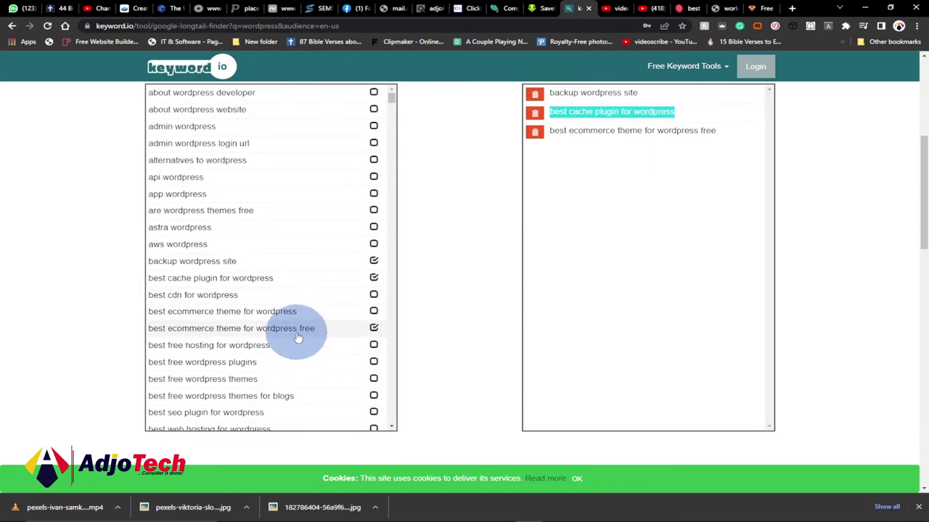
{"action": "scroll", "coordinate": [284, 326], "scroll_direction": "up", "scroll_amount": 1}
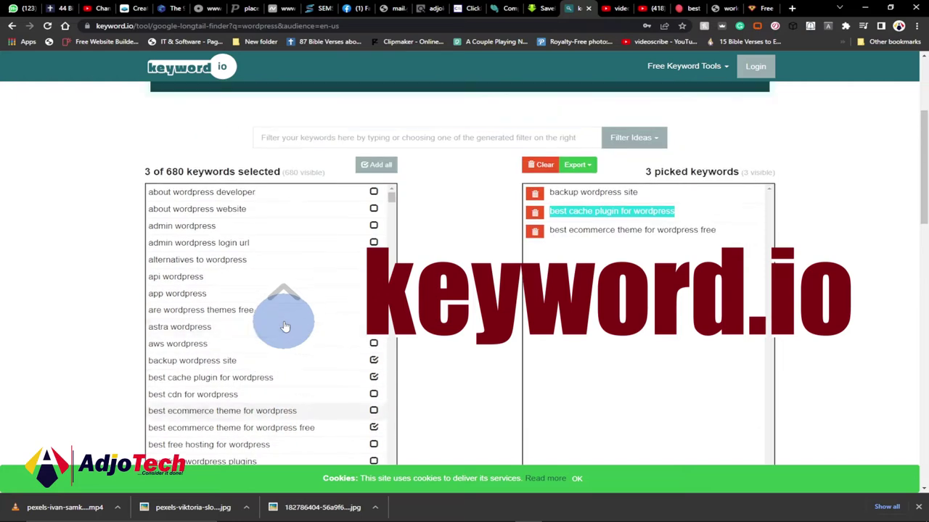
{"action": "scroll", "coordinate": [240, 298], "scroll_direction": "down", "scroll_amount": 1}
{"action": "scroll", "coordinate": [250, 268], "scroll_direction": "up", "scroll_amount": 4}
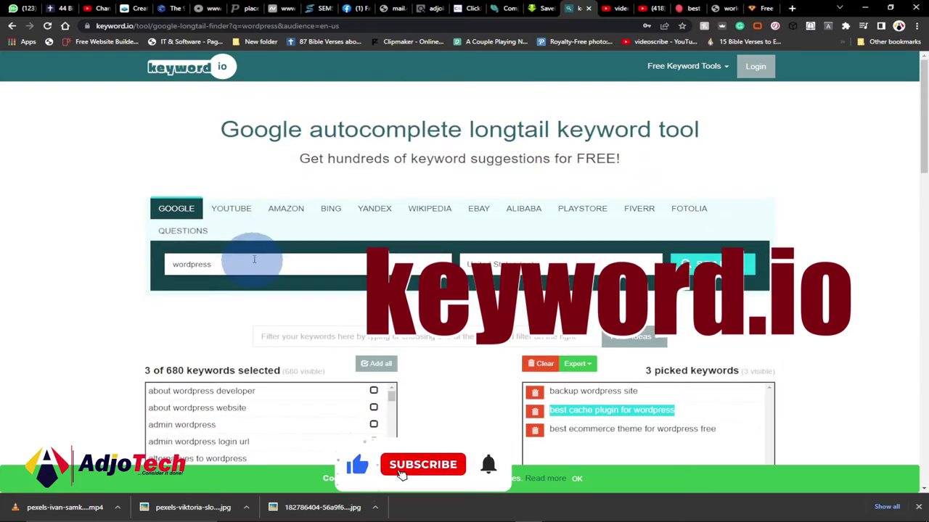
{"action": "double_click", "coordinate": [170, 264]}
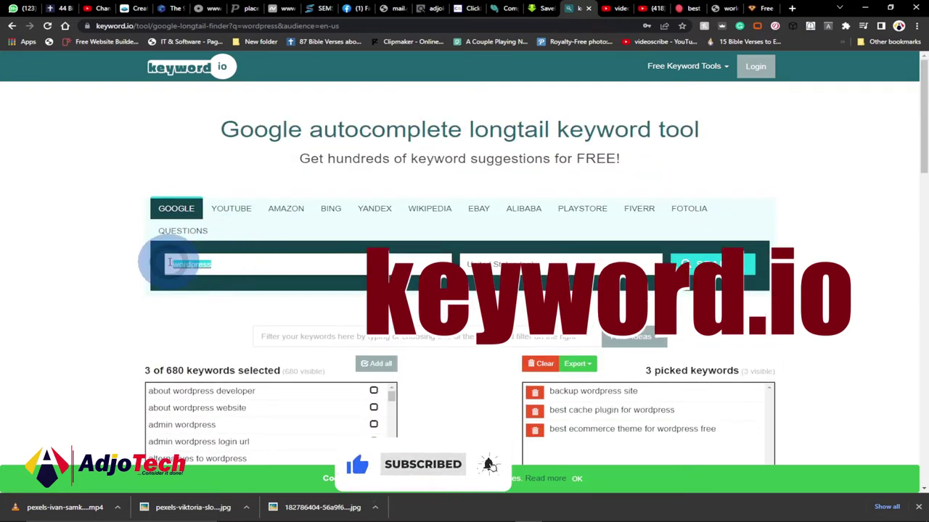
{"action": "type", "text": "youtube"}
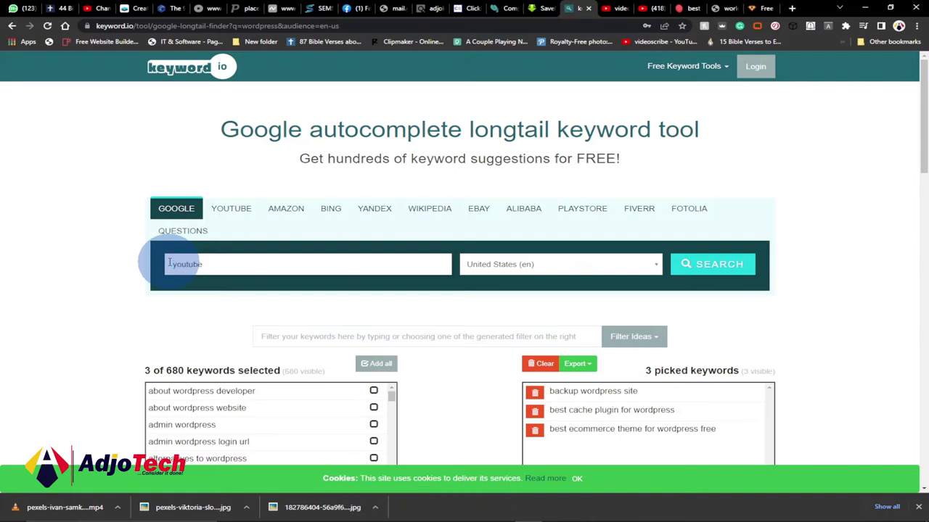
{"action": "left_click", "coordinate": [731, 265]}
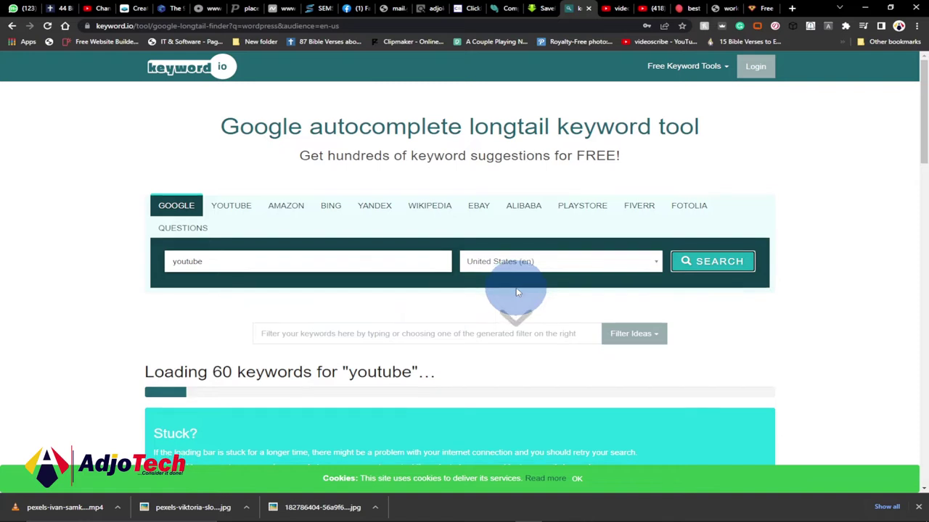
{"action": "scroll", "coordinate": [307, 340], "scroll_direction": "down", "scroll_amount": 1}
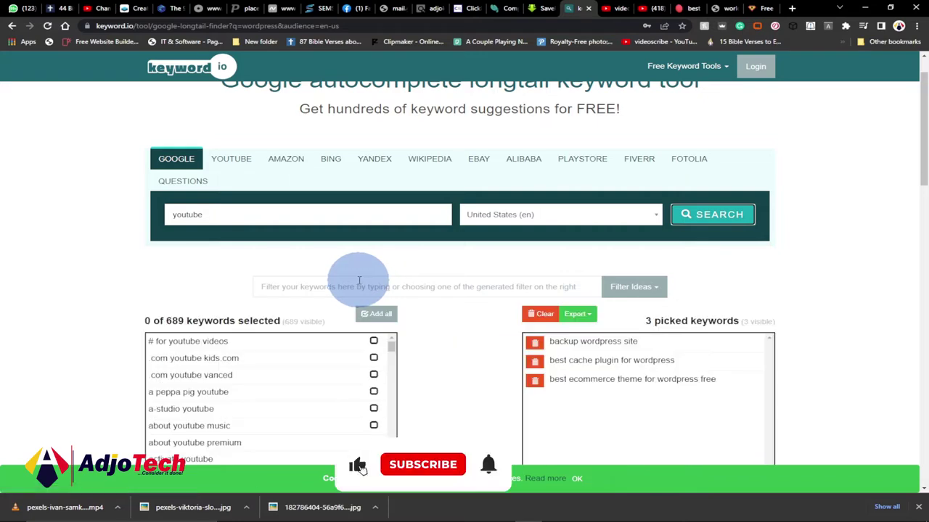
{"action": "scroll", "coordinate": [358, 281], "scroll_direction": "down", "scroll_amount": 2}
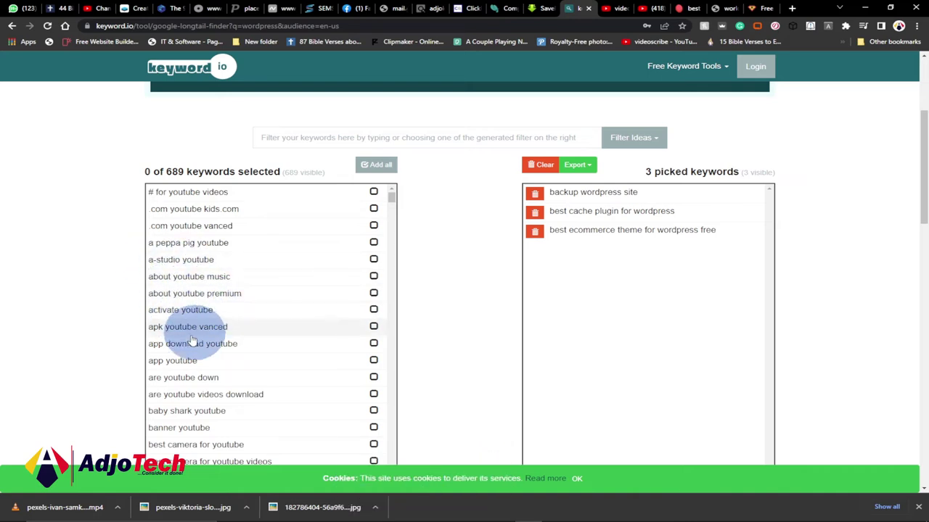
{"action": "scroll", "coordinate": [201, 335], "scroll_direction": "down", "scroll_amount": 1}
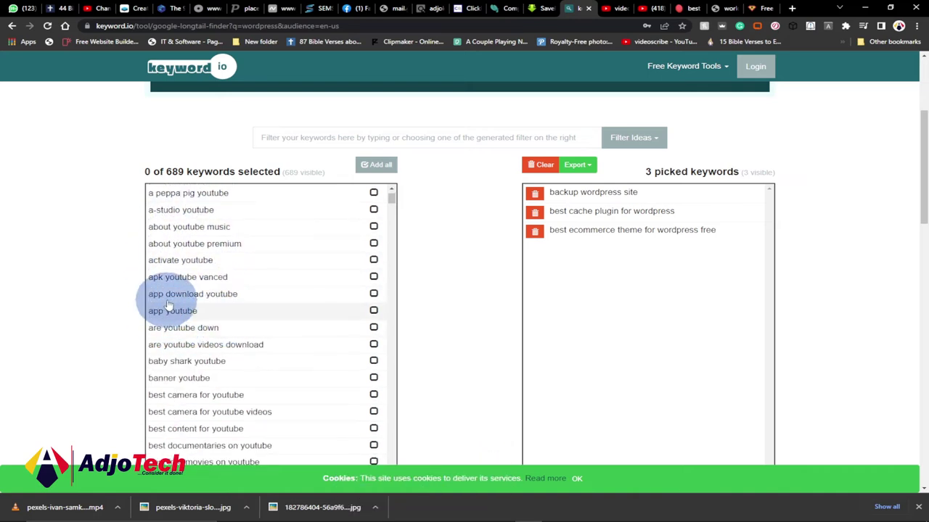
{"action": "scroll", "coordinate": [246, 312], "scroll_direction": "down", "scroll_amount": 2}
{"action": "scroll", "coordinate": [239, 326], "scroll_direction": "down", "scroll_amount": 1}
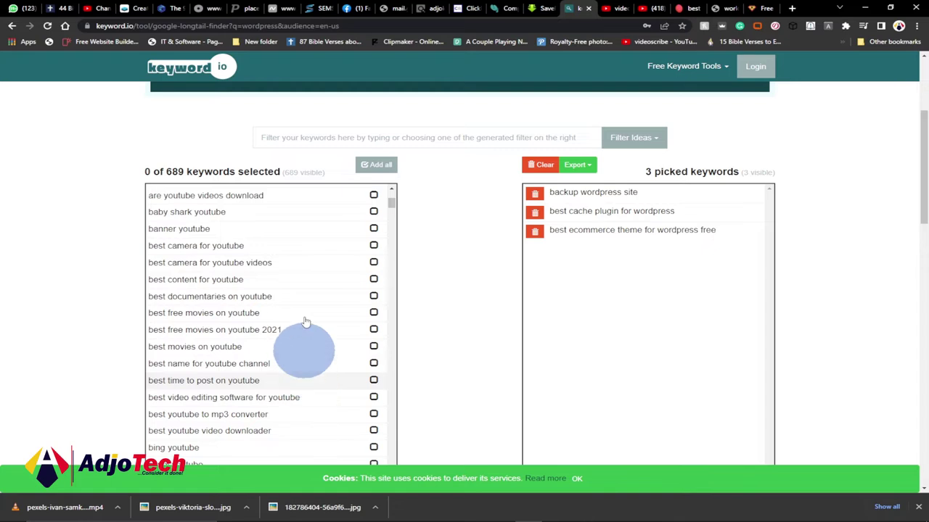
{"action": "scroll", "coordinate": [308, 358], "scroll_direction": "down", "scroll_amount": 3}
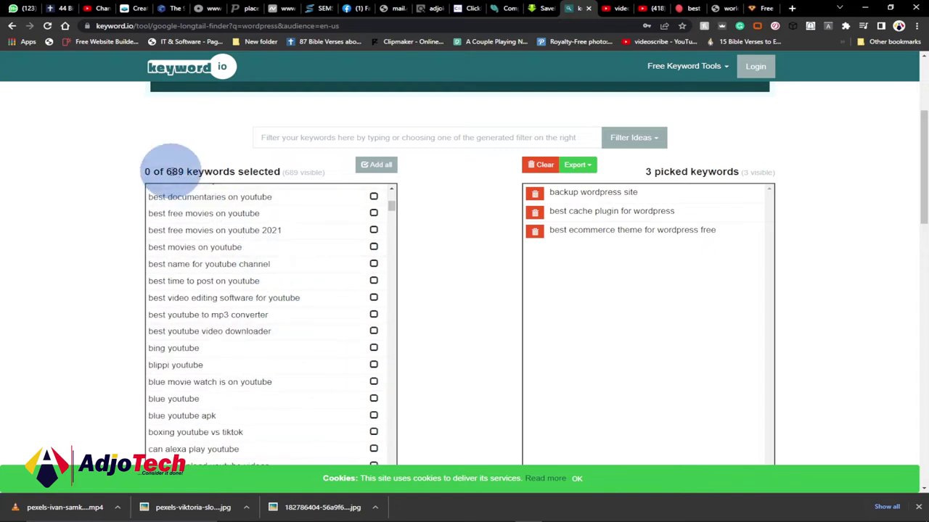
{"action": "scroll", "coordinate": [315, 321], "scroll_direction": "down", "scroll_amount": 10}
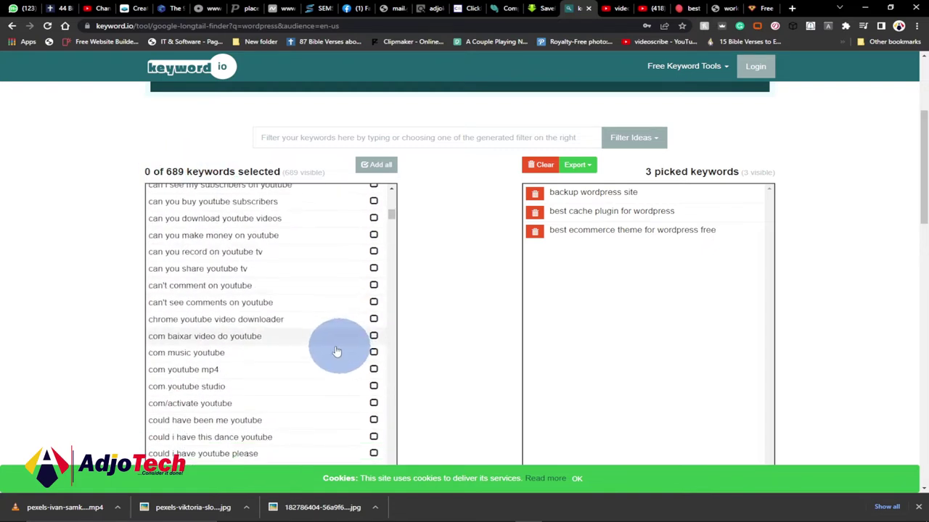
{"action": "scroll", "coordinate": [310, 289], "scroll_direction": "up", "scroll_amount": 20}
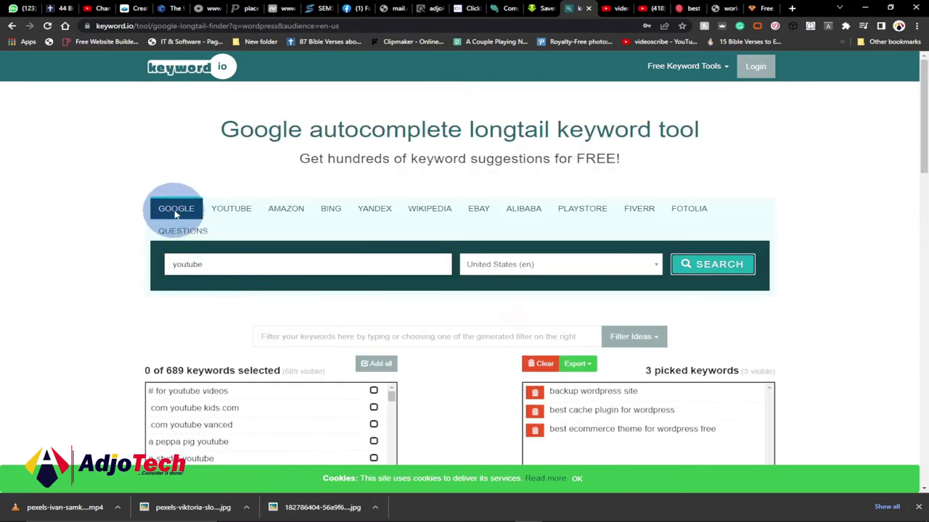
{"action": "scroll", "coordinate": [244, 292], "scroll_direction": "down", "scroll_amount": 1}
{"action": "scroll", "coordinate": [244, 292], "scroll_direction": "down", "scroll_amount": 10}
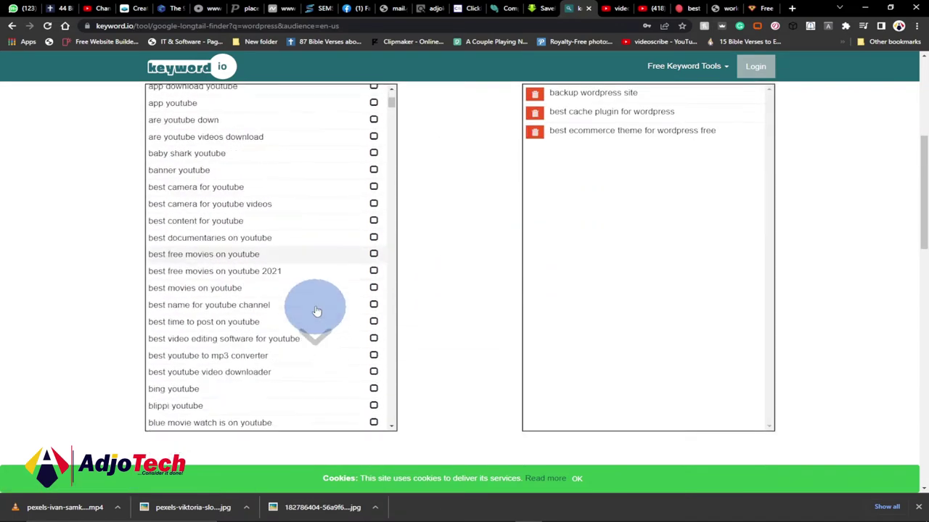
{"action": "scroll", "coordinate": [315, 311], "scroll_direction": "down", "scroll_amount": 8}
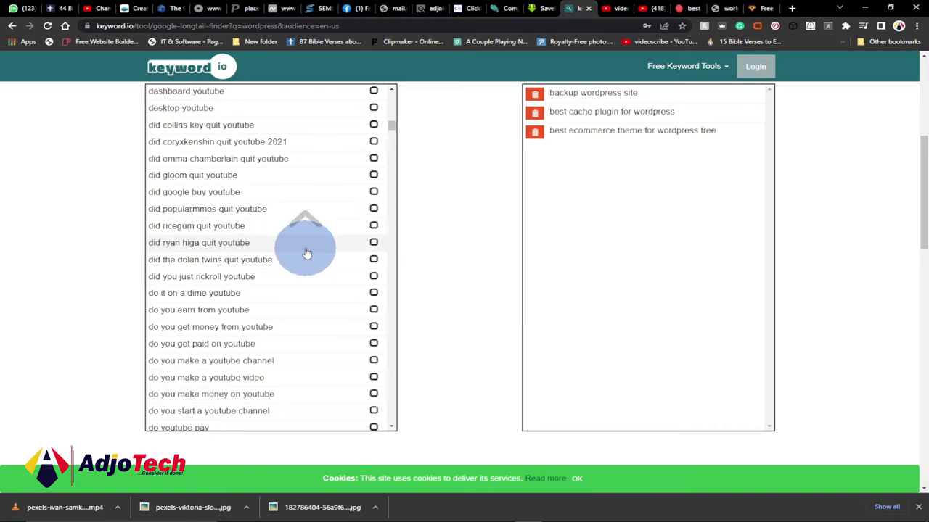
{"action": "scroll", "coordinate": [305, 249], "scroll_direction": "up", "scroll_amount": 6}
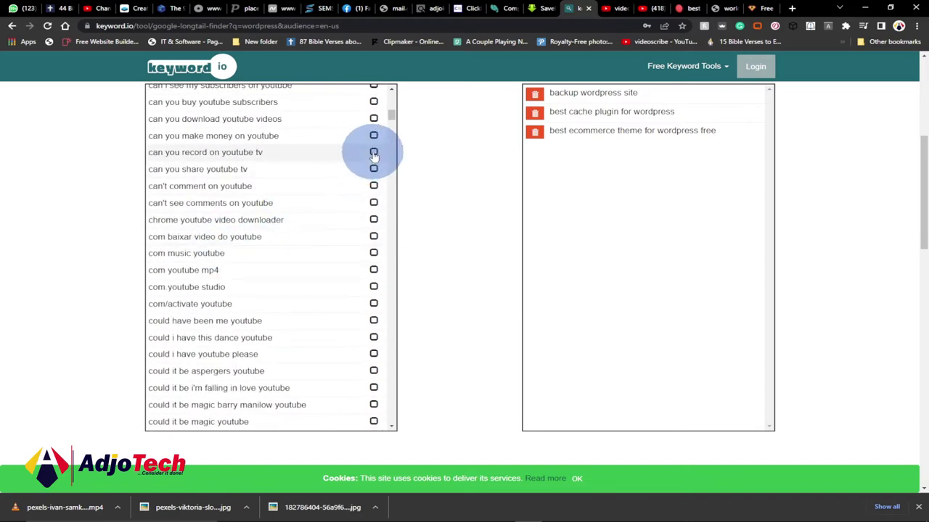
- Add 'can't comment on youtube' to the picked keywords
{"action": "scroll", "coordinate": [622, 214], "scroll_direction": "up", "scroll_amount": 2}
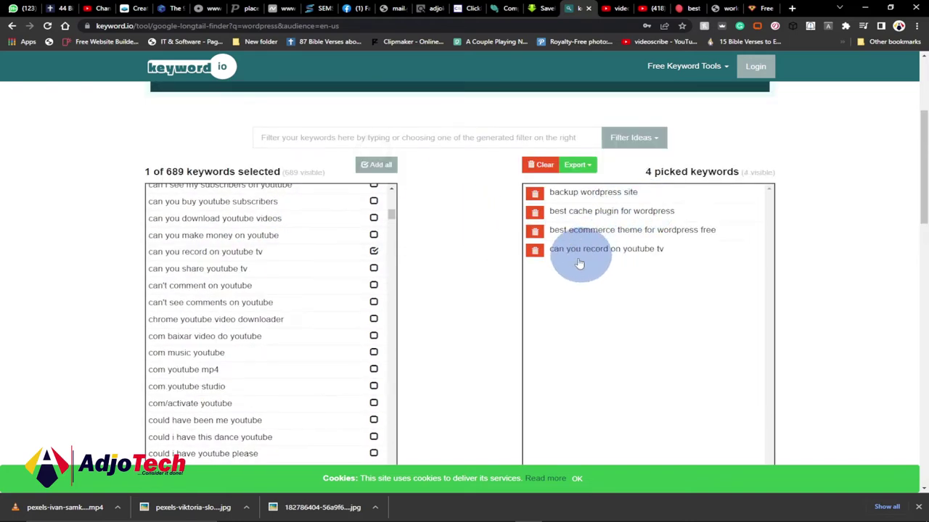
{"action": "left_click", "coordinate": [373, 285]}
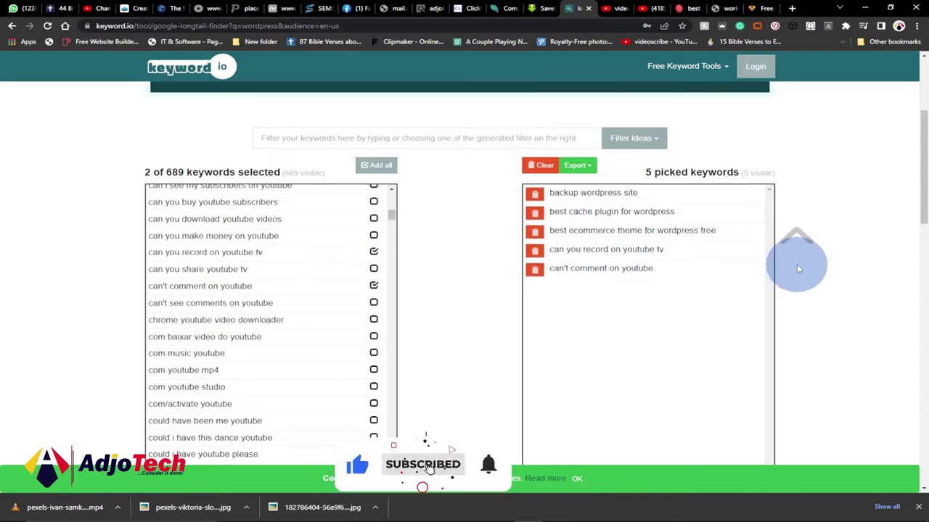
{"action": "scroll", "coordinate": [796, 266], "scroll_direction": "up", "scroll_amount": 2}
- Copy the keyword text 'can't comment on youtube' to the clipboard
{"action": "left_click_drag", "start_coordinate": [661, 375], "coordinate": [544, 373]}
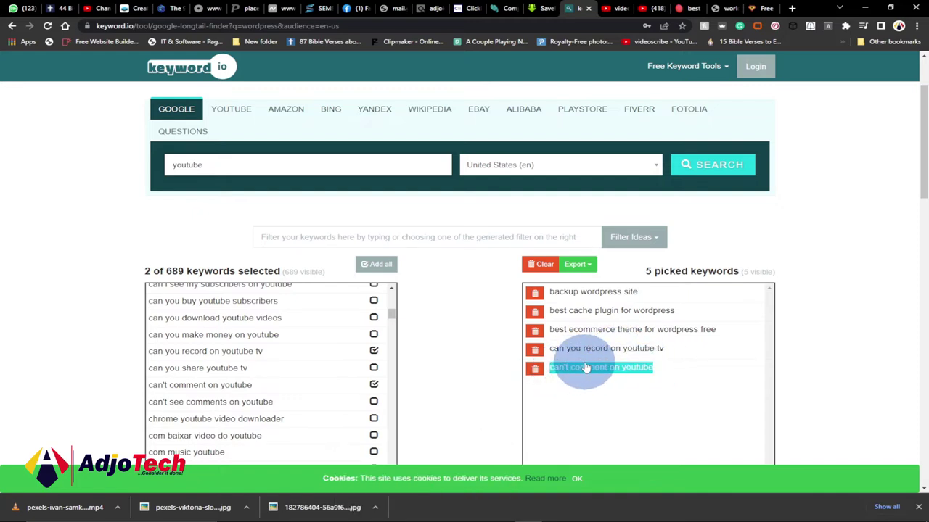
{"action": "right_click", "coordinate": [586, 367]}
{"action": "left_click", "coordinate": [606, 363]}
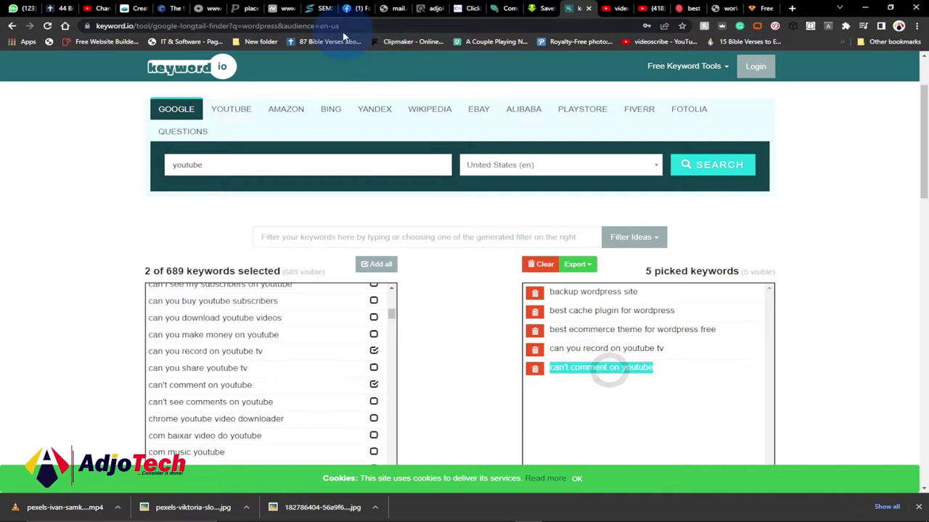
{"action": "left_click", "coordinate": [316, 7]}
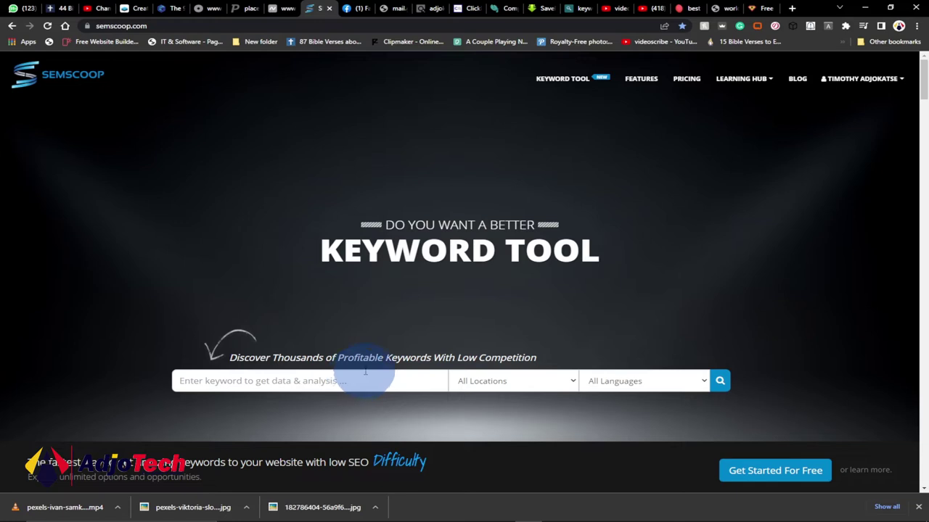
- Paste 'can't comment on youtube' into Semscoop and look up its metrics
{"action": "scroll", "coordinate": [357, 372], "scroll_direction": "down", "scroll_amount": 1}
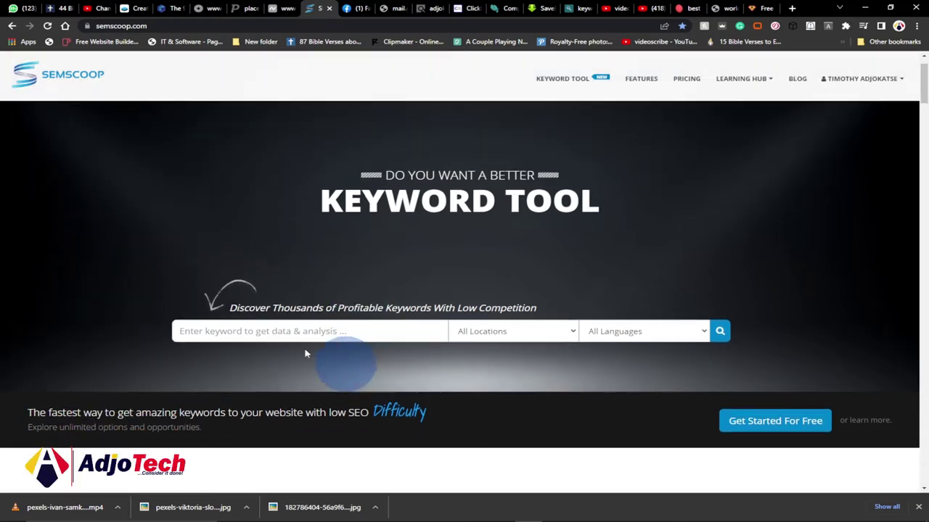
{"action": "right_click", "coordinate": [247, 332]}
{"action": "left_click", "coordinate": [283, 410]}
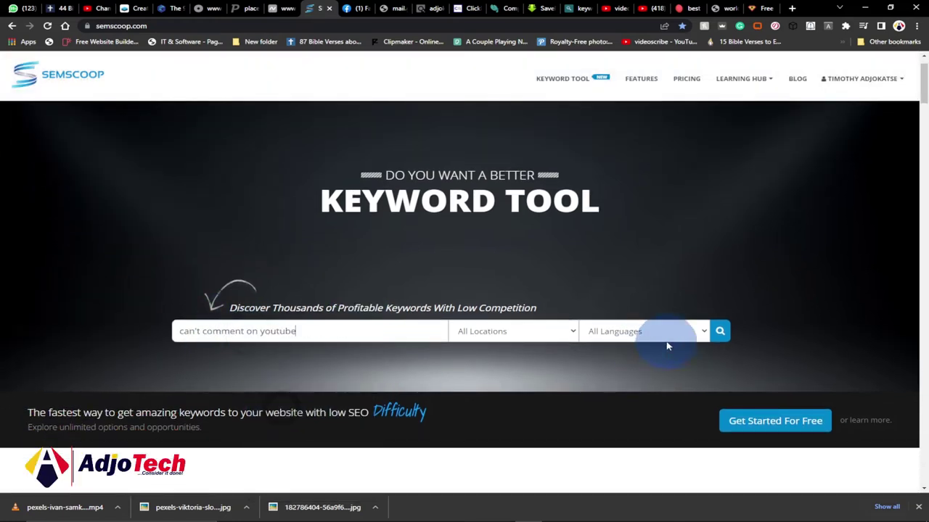
{"action": "left_click", "coordinate": [718, 333]}
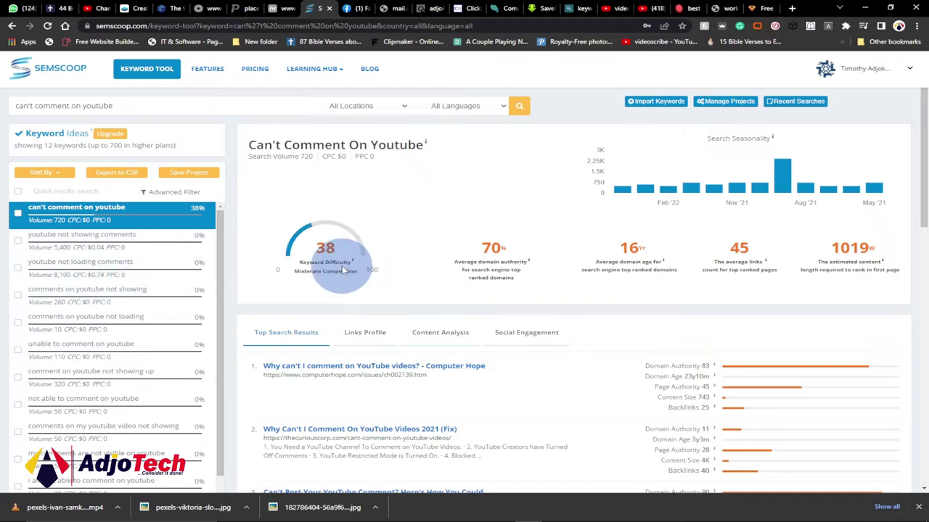
- View the metrics for 'youtube not showing comments' from the Keyword Ideas list
{"action": "mouse_move", "coordinate": [367, 261]}
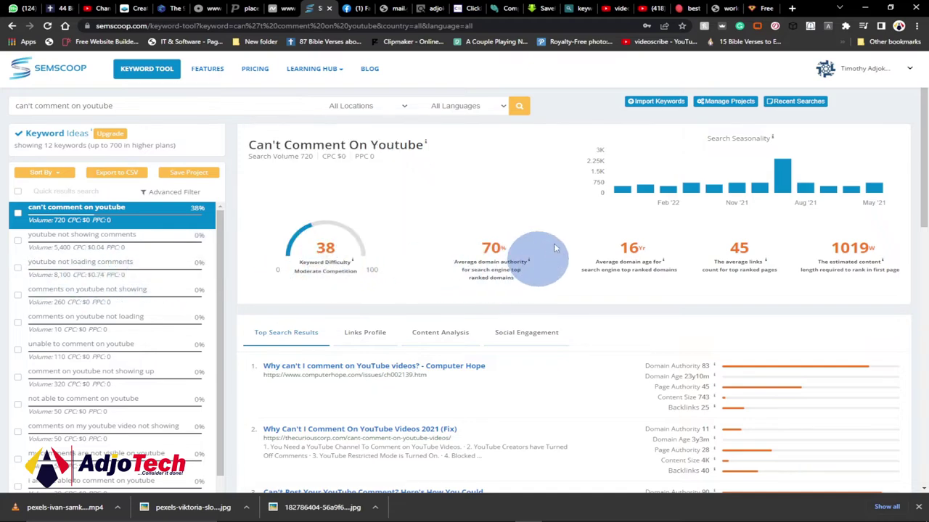
{"action": "mouse_move", "coordinate": [631, 178]}
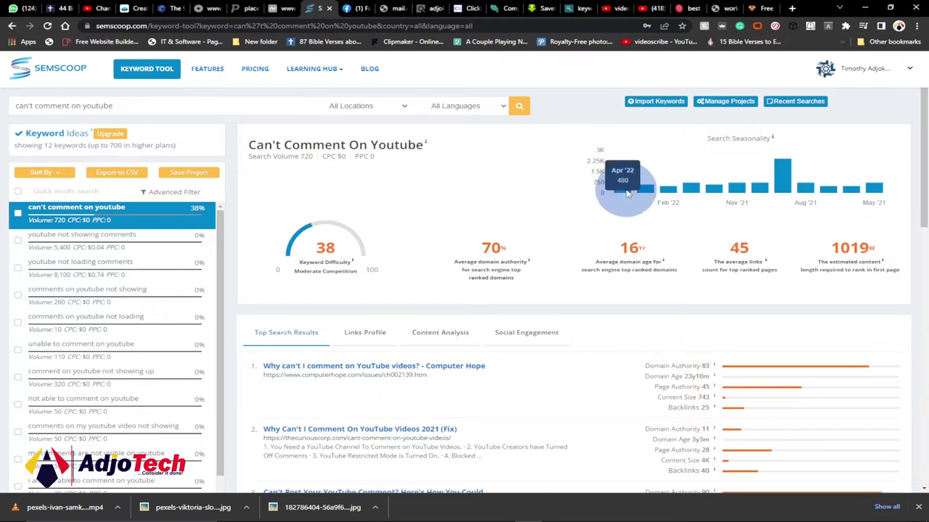
{"action": "mouse_move", "coordinate": [780, 194]}
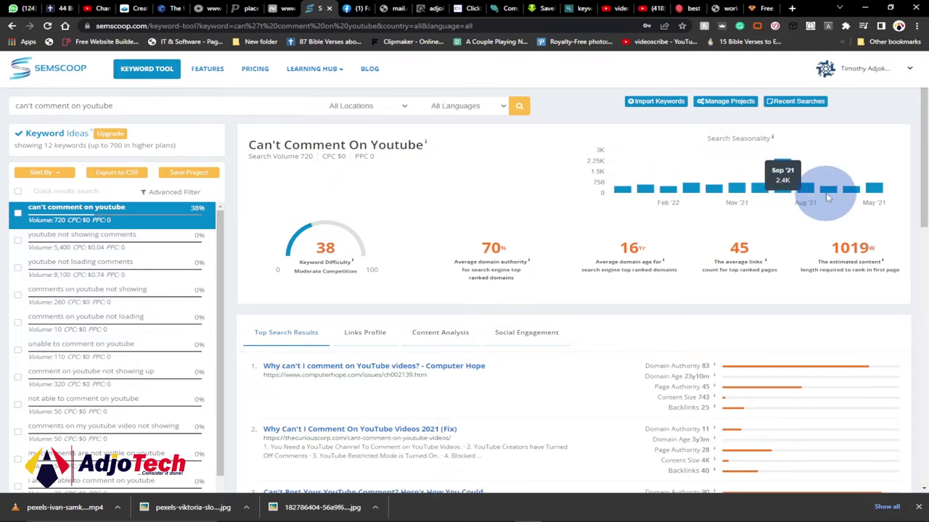
{"action": "mouse_move", "coordinate": [874, 192]}
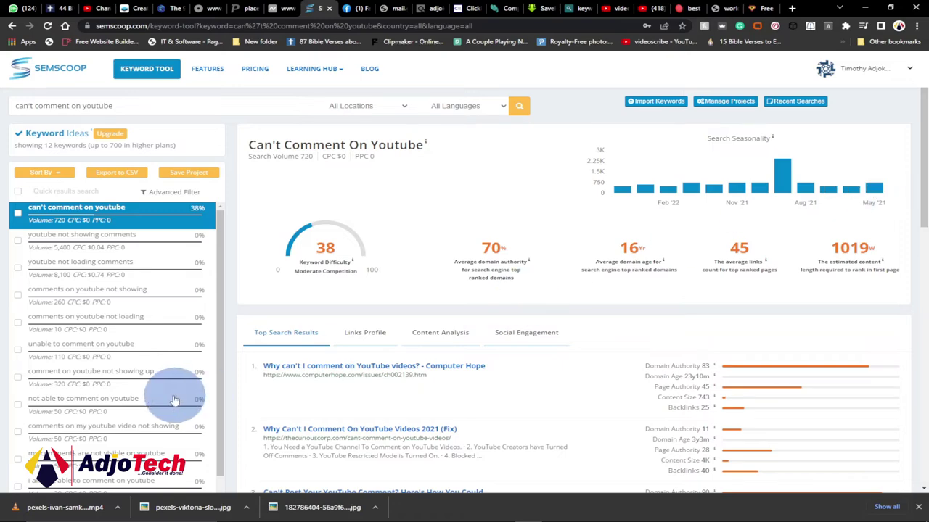
{"action": "left_click", "coordinate": [127, 237]}
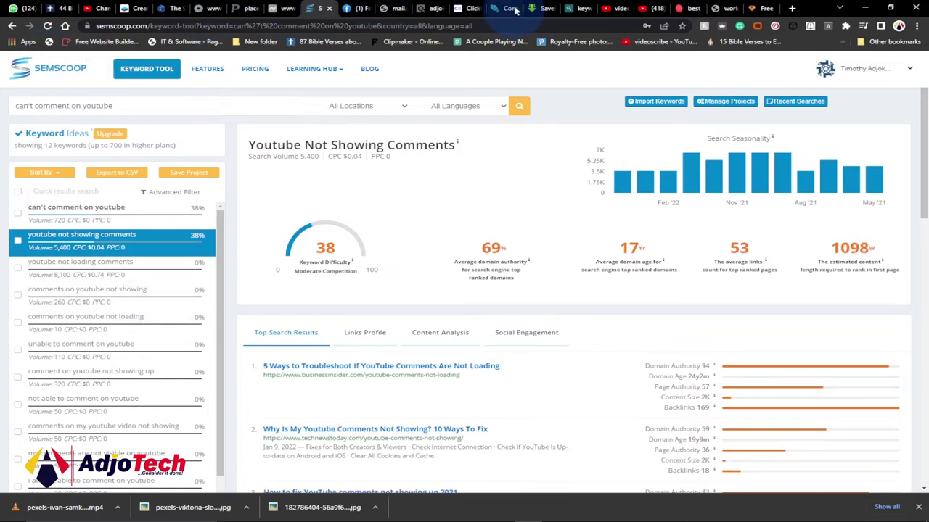
{"action": "left_click", "coordinate": [573, 7]}
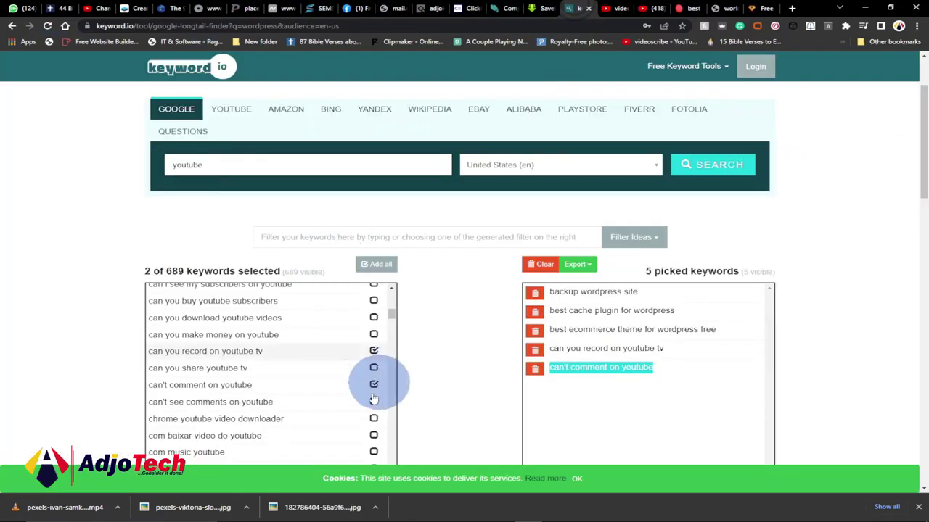
- Switch the suggestion source to YOUTUBE and select the old 'youtube' search term for replacement
{"action": "scroll", "coordinate": [819, 367], "scroll_direction": "down", "scroll_amount": 2}
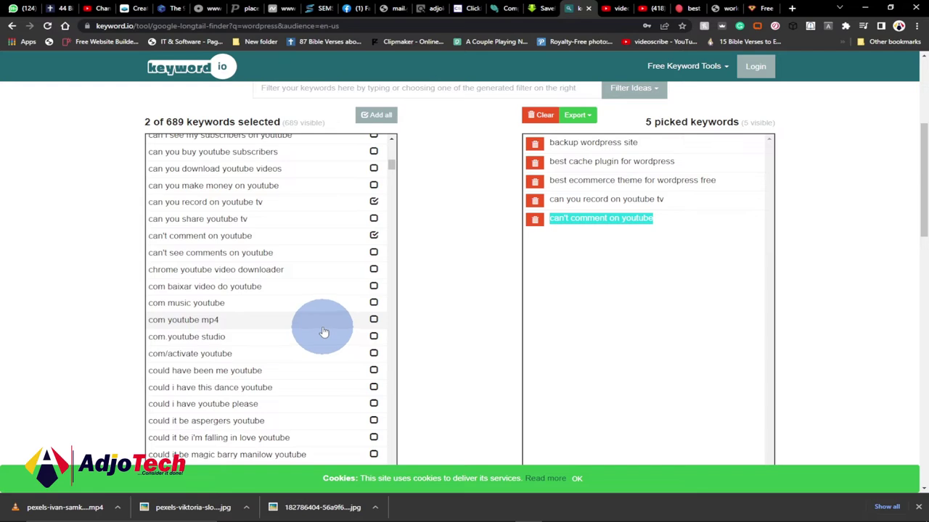
{"action": "scroll", "coordinate": [280, 322], "scroll_direction": "up", "scroll_amount": 4}
{"action": "scroll", "coordinate": [832, 309], "scroll_direction": "up", "scroll_amount": 3}
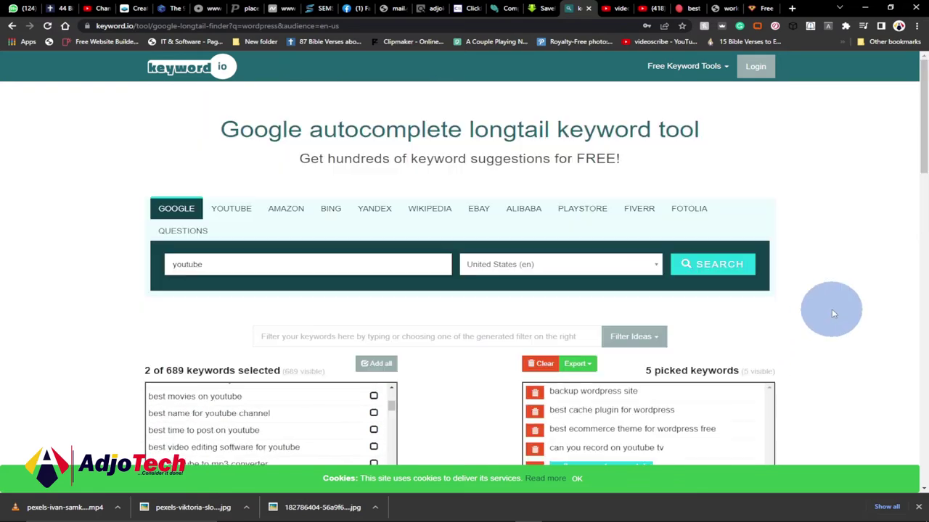
{"action": "left_click", "coordinate": [240, 212]}
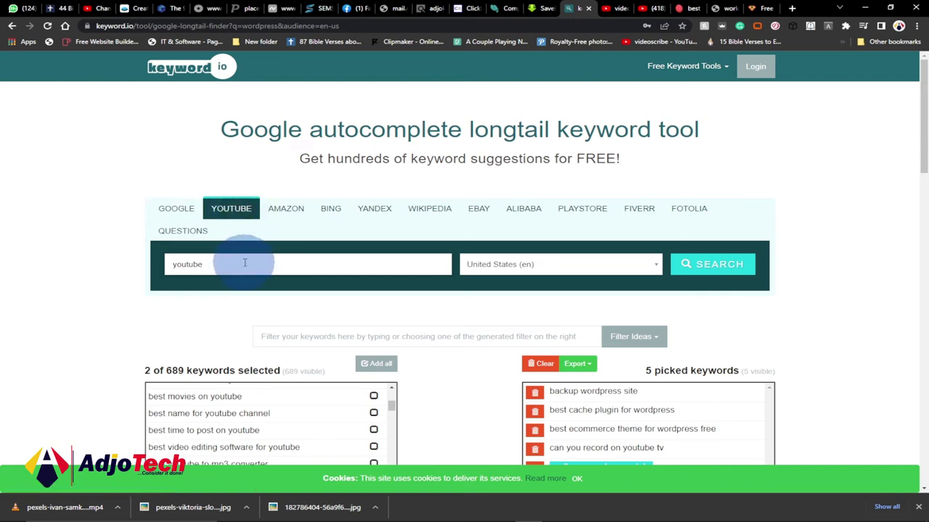
{"action": "left_click_drag", "start_coordinate": [239, 264], "coordinate": [156, 265]}
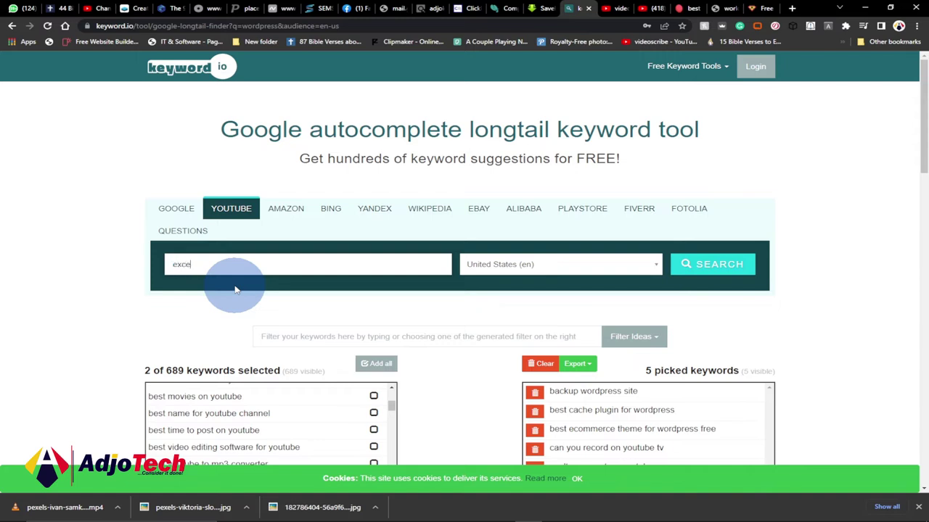
- Run the YouTube search for 'excel' and scroll to its 991 suggestions
{"action": "left_click", "coordinate": [731, 270]}
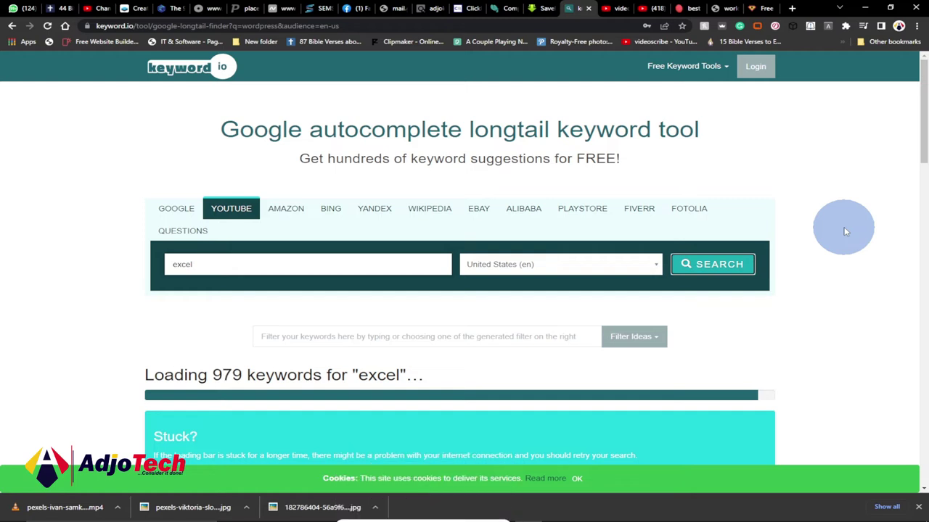
{"action": "scroll", "coordinate": [844, 231], "scroll_direction": "down", "scroll_amount": 2}
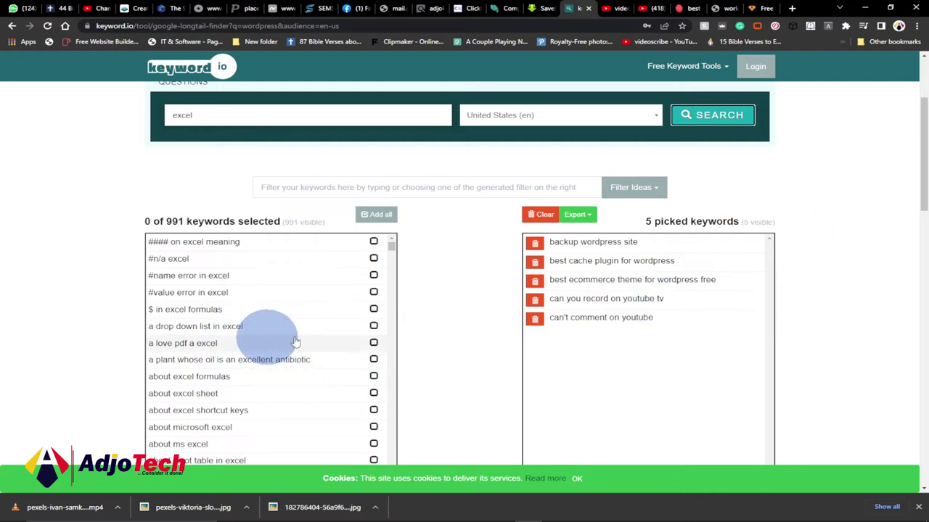
- Scroll the excel results and pick 'could not find installable isam excel' as the sixth keyword
{"action": "scroll", "coordinate": [440, 354], "scroll_direction": "down", "scroll_amount": 1}
{"action": "scroll", "coordinate": [436, 348], "scroll_direction": "down", "scroll_amount": 2}
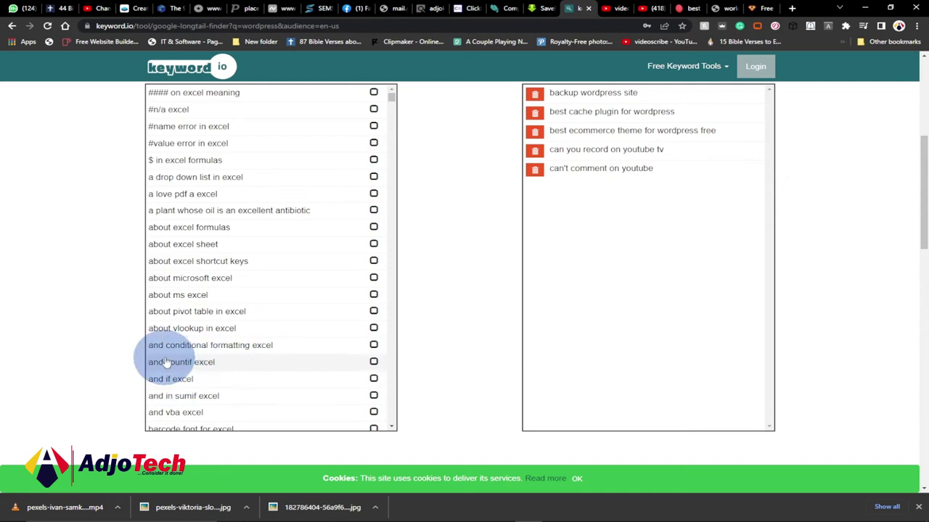
{"action": "scroll", "coordinate": [266, 349], "scroll_direction": "down", "scroll_amount": 5}
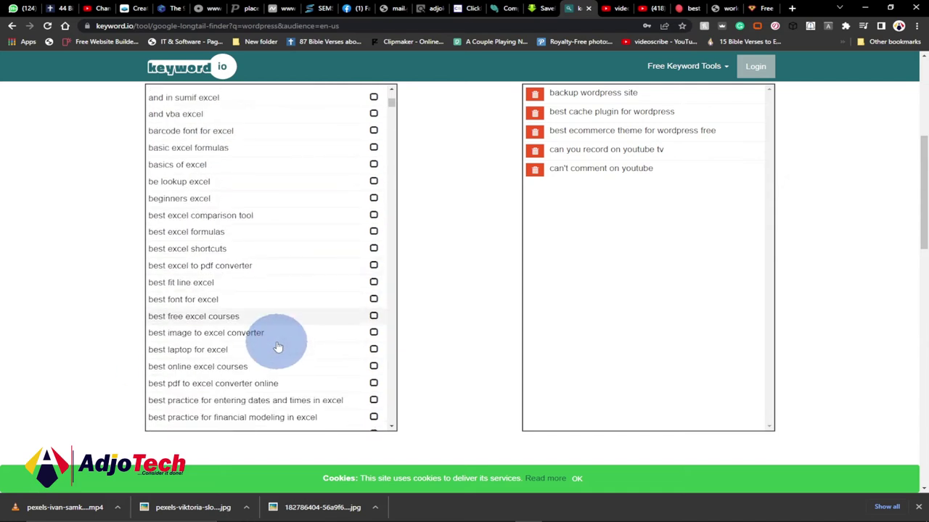
{"action": "scroll", "coordinate": [326, 349], "scroll_direction": "down", "scroll_amount": 10}
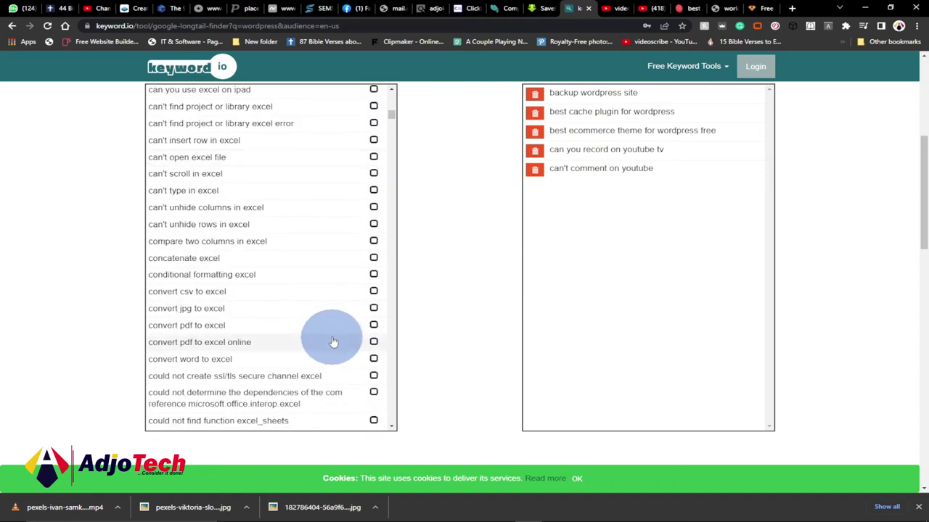
{"action": "scroll", "coordinate": [382, 359], "scroll_direction": "down", "scroll_amount": 5}
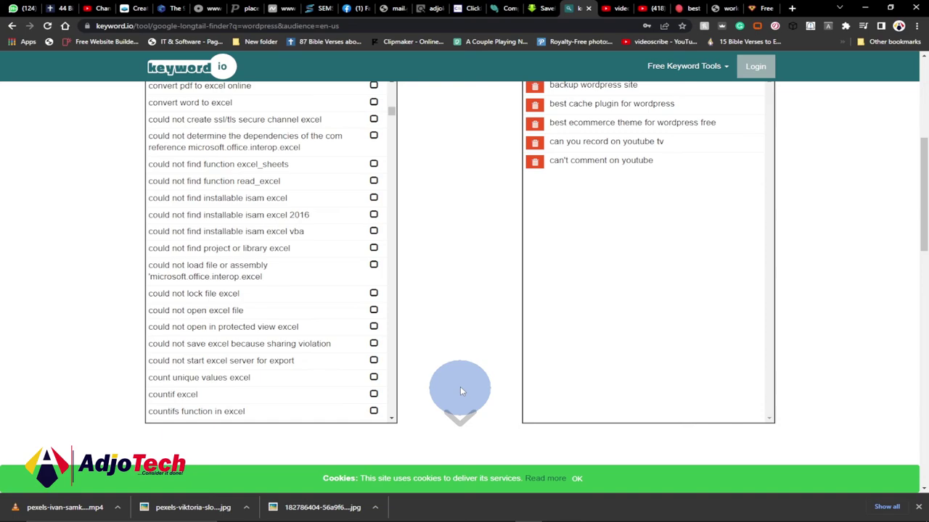
{"action": "scroll", "coordinate": [460, 390], "scroll_direction": "down", "scroll_amount": 3}
{"action": "scroll", "coordinate": [457, 378], "scroll_direction": "down", "scroll_amount": 2}
{"action": "scroll", "coordinate": [457, 375], "scroll_direction": "up", "scroll_amount": 9}
{"action": "scroll", "coordinate": [450, 374], "scroll_direction": "down", "scroll_amount": 1}
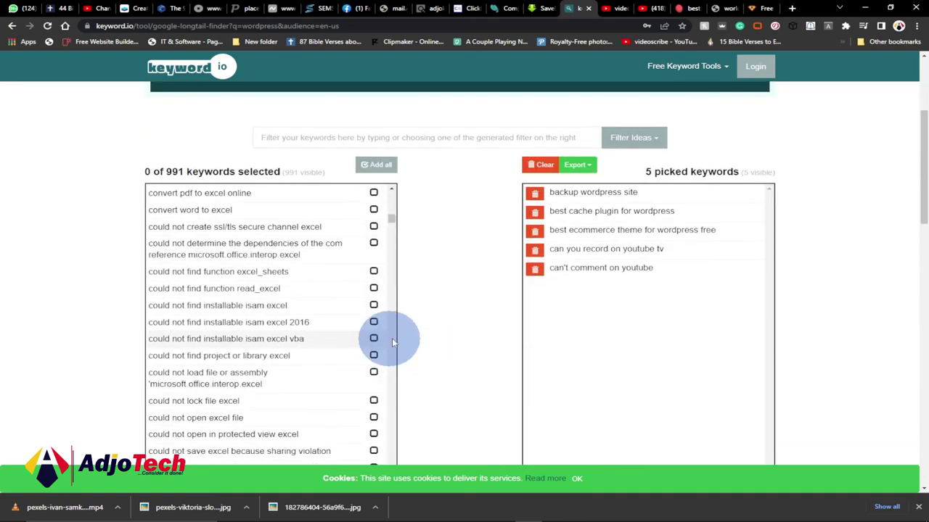
{"action": "left_click", "coordinate": [373, 305]}
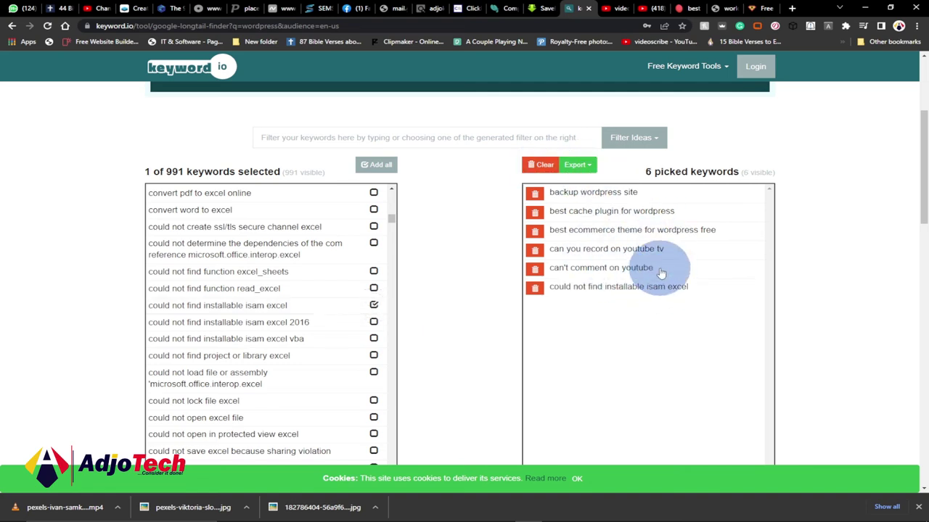
{"action": "left_click", "coordinate": [323, 8]}
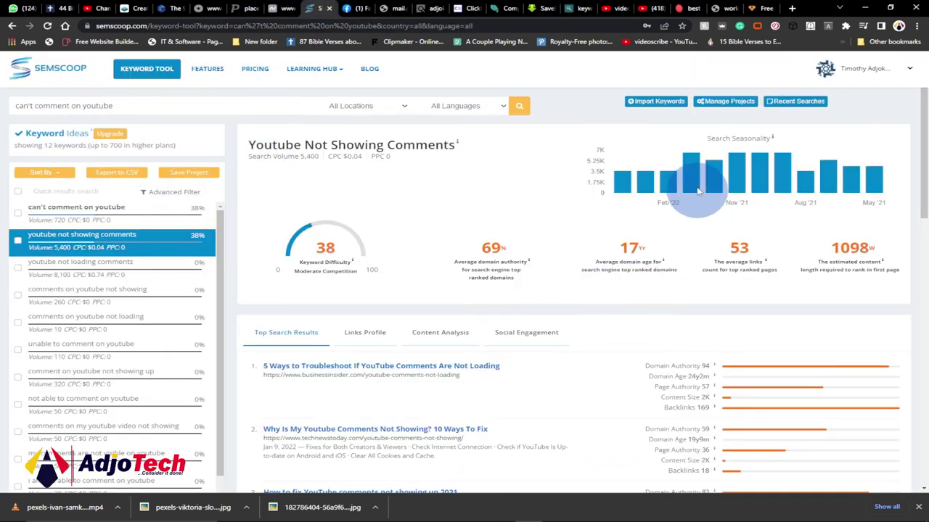
- Read the monthly Search Seasonality volumes for 'youtube not showing comments'
{"action": "mouse_move", "coordinate": [829, 171]}
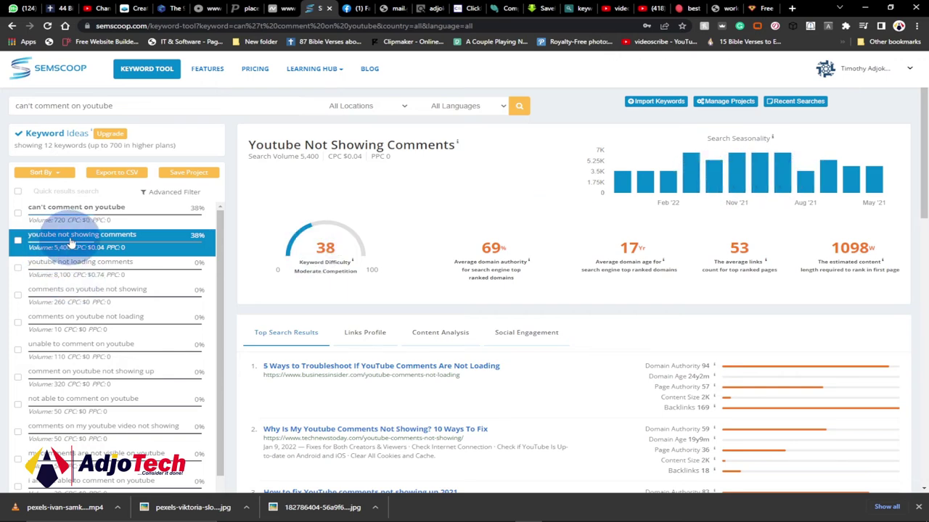
{"action": "mouse_move", "coordinate": [713, 180]}
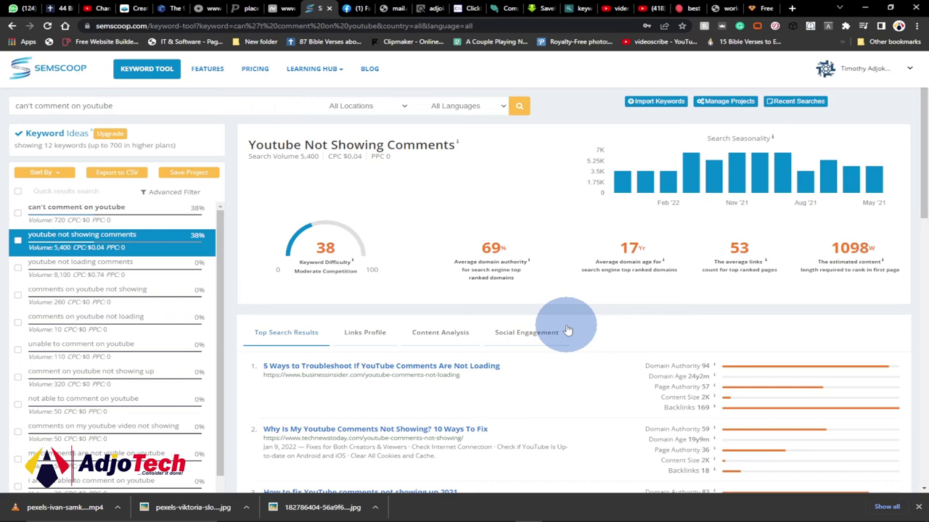
{"action": "left_click", "coordinate": [573, 8]}
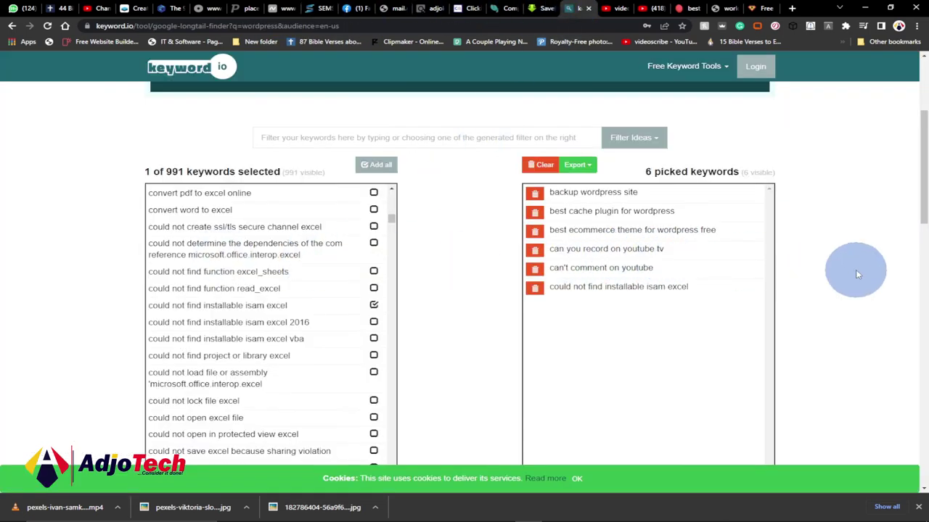
{"action": "scroll", "coordinate": [856, 272], "scroll_direction": "down", "scroll_amount": 3}
{"action": "scroll", "coordinate": [850, 263], "scroll_direction": "up", "scroll_amount": 5}
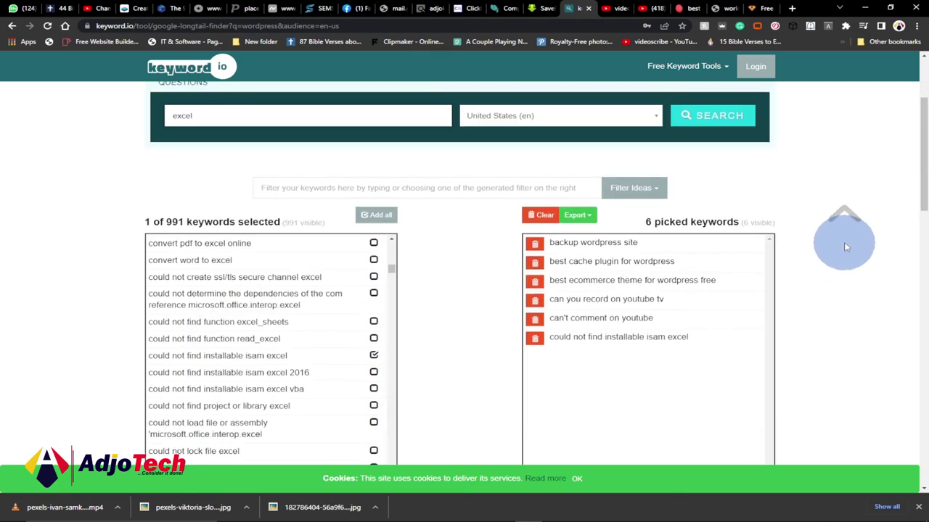
{"action": "scroll", "coordinate": [845, 247], "scroll_direction": "up", "scroll_amount": 2}
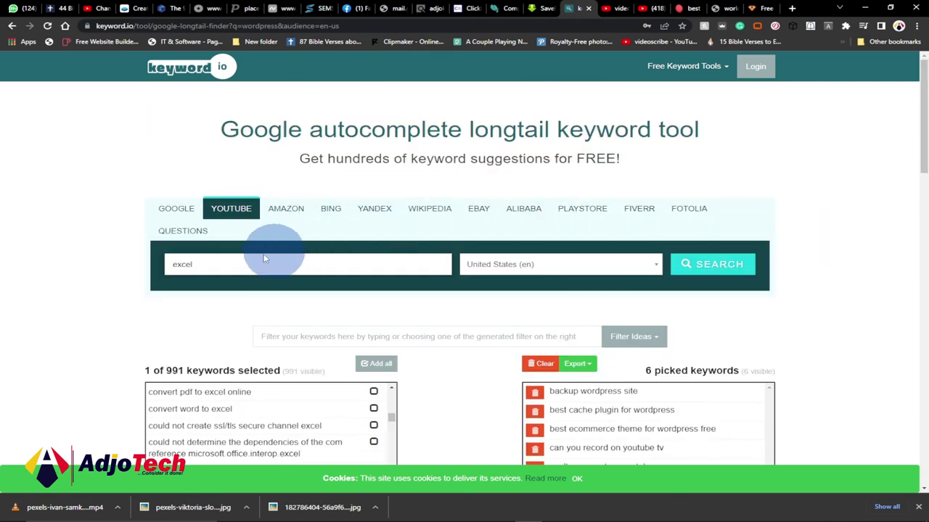
{"action": "left_click", "coordinate": [716, 270]}
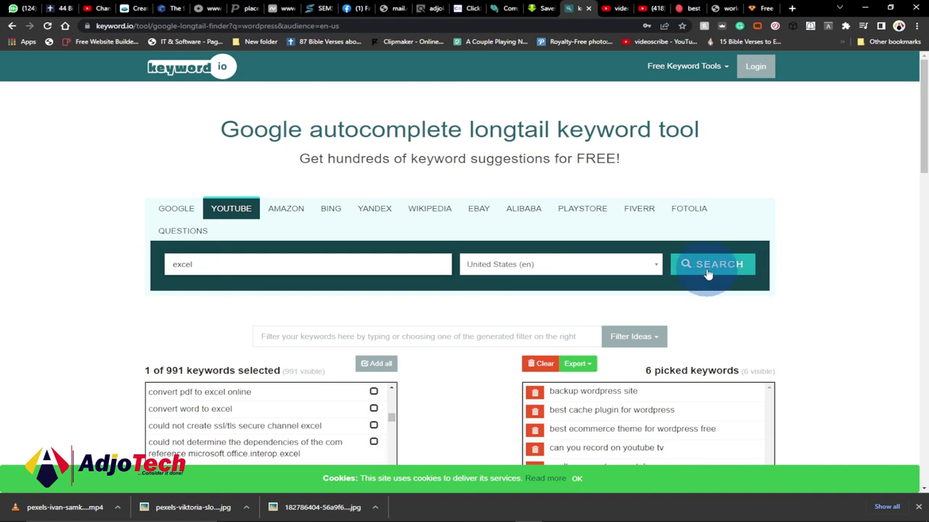
{"action": "scroll", "coordinate": [332, 379], "scroll_direction": "down", "scroll_amount": 3}
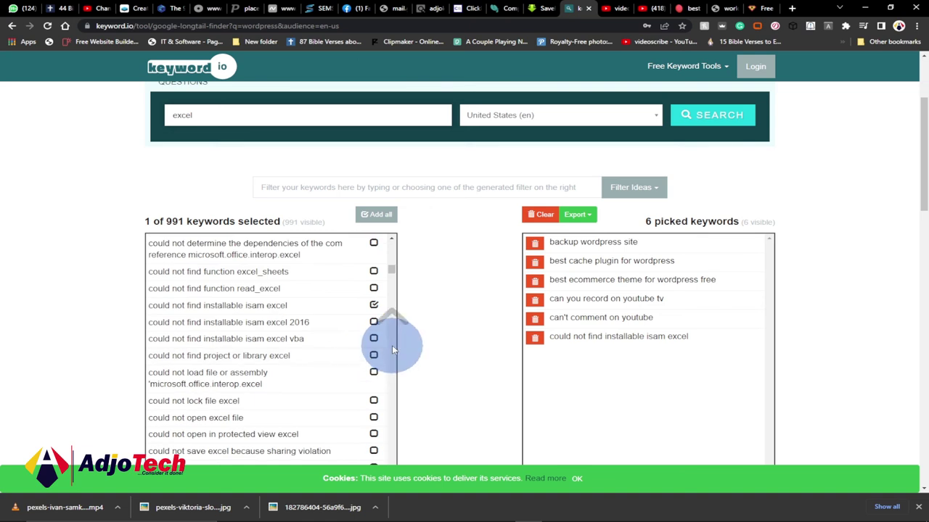
{"action": "scroll", "coordinate": [392, 345], "scroll_direction": "up", "scroll_amount": 2}
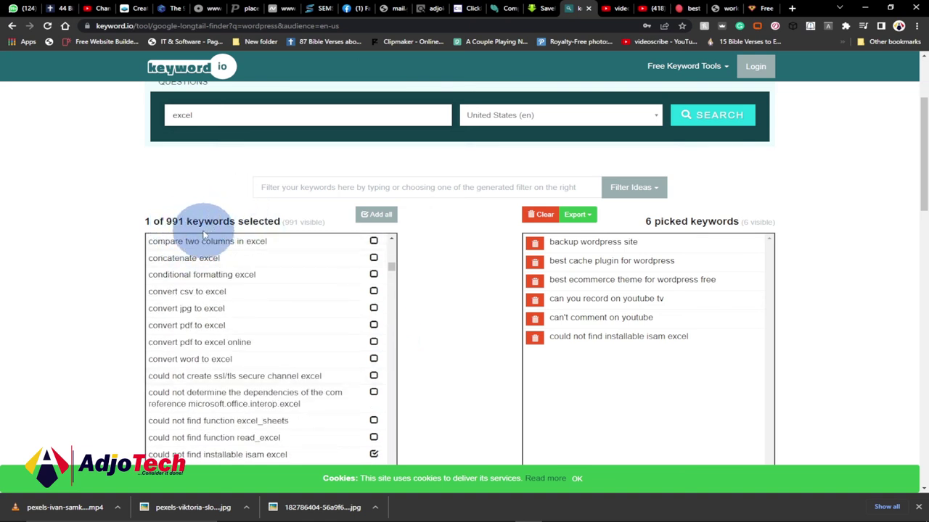